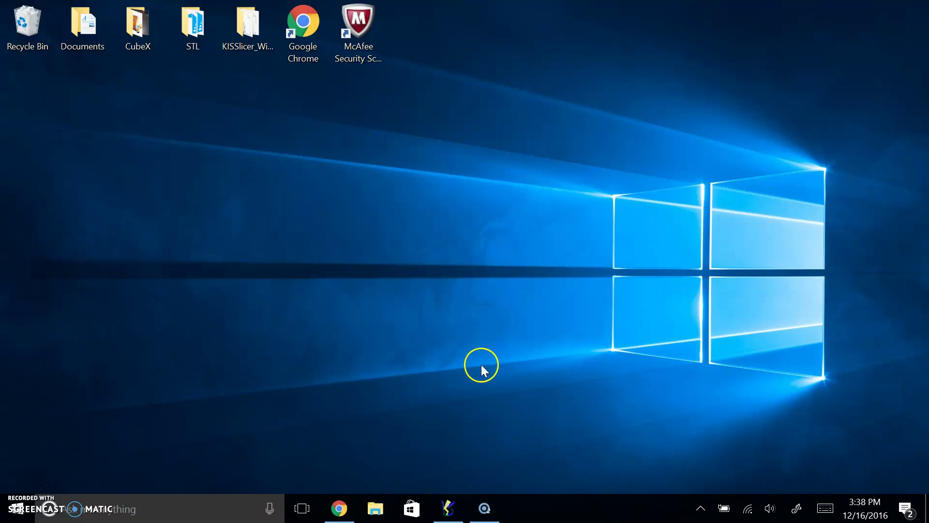
# Return to KISSlicer and orbit the bed view around the two green 2_dove markers.
pyautogui.click(448, 507)
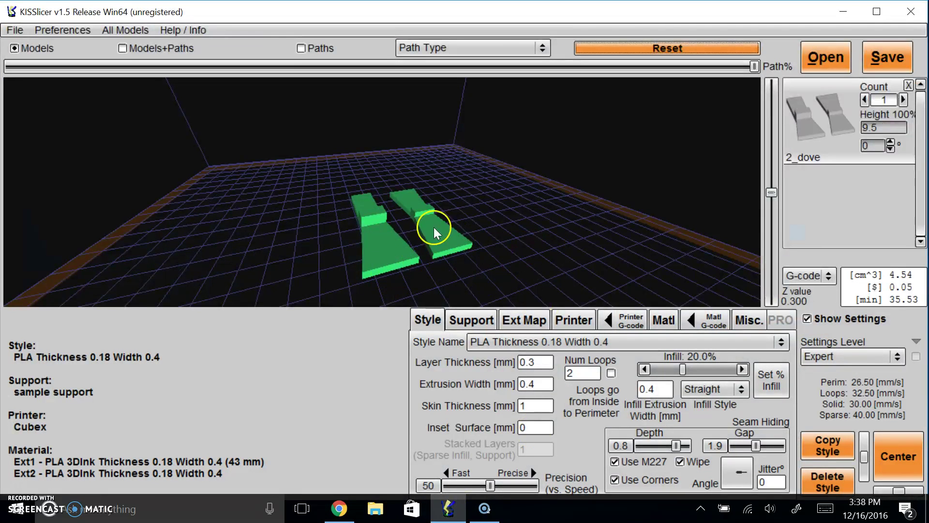
pyautogui.moveTo(480, 198); pyautogui.dragTo(519, 194)
pyautogui.moveTo(539, 234); pyautogui.dragTo(507, 254)
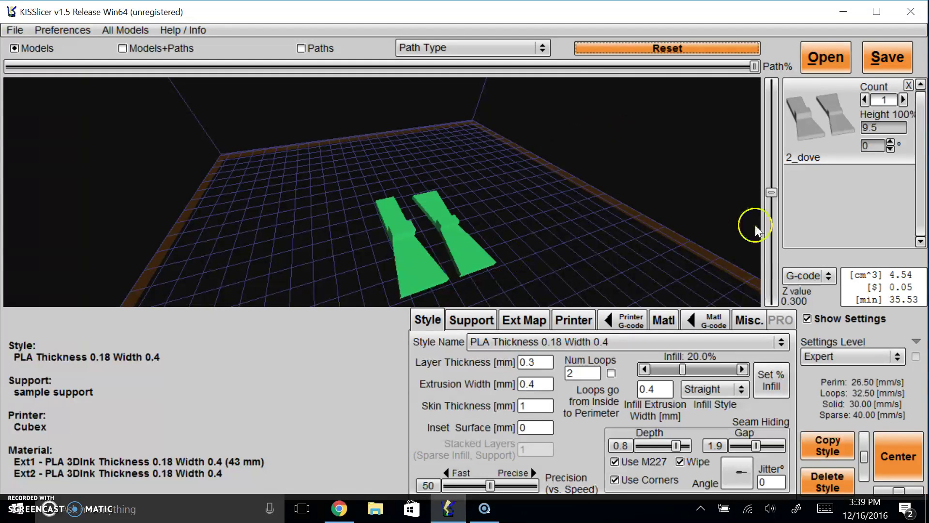
# Close KISSlicer, skim the Dovetail Marker 1:6 and 1:8 ratio page, then switch to Google Drive.
pyautogui.click(909, 13)
pyautogui.click(340, 508)
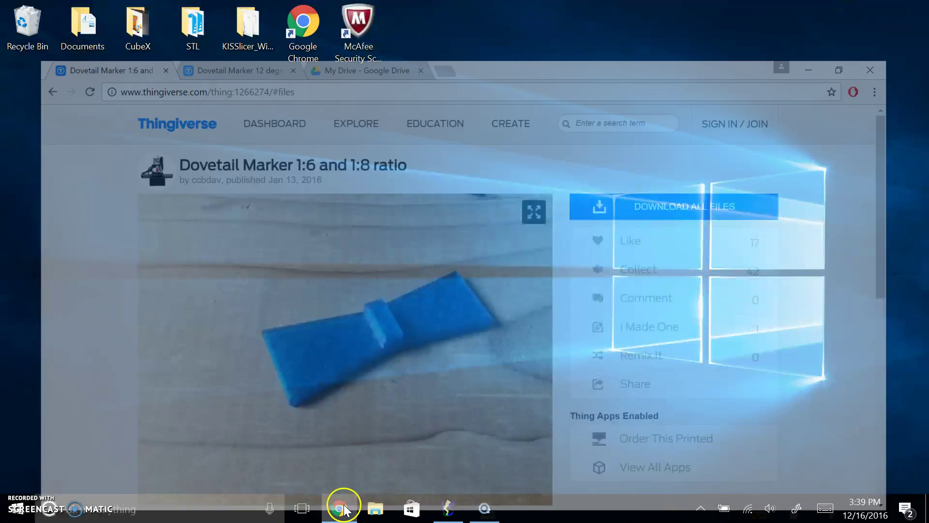
pyautogui.scroll(-2, 302, 214)
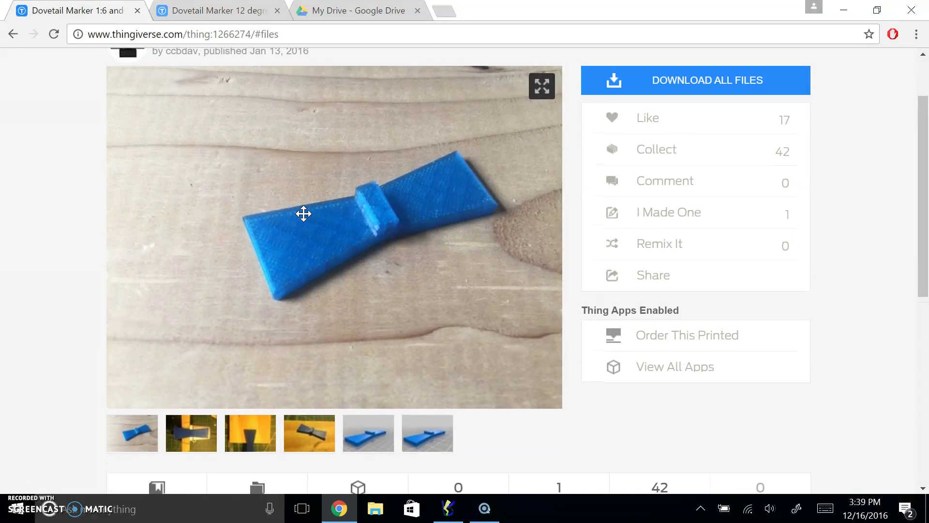
pyautogui.scroll(1, 304, 213)
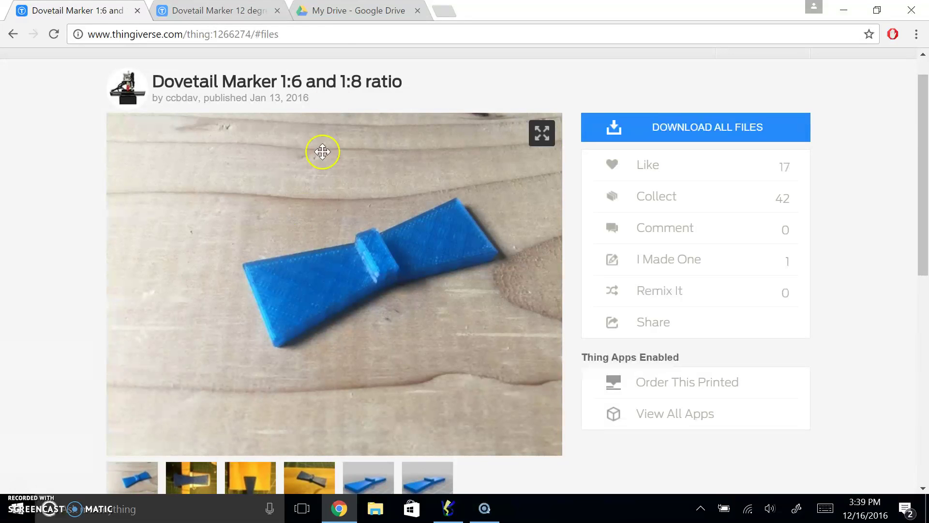
pyautogui.click(356, 11)
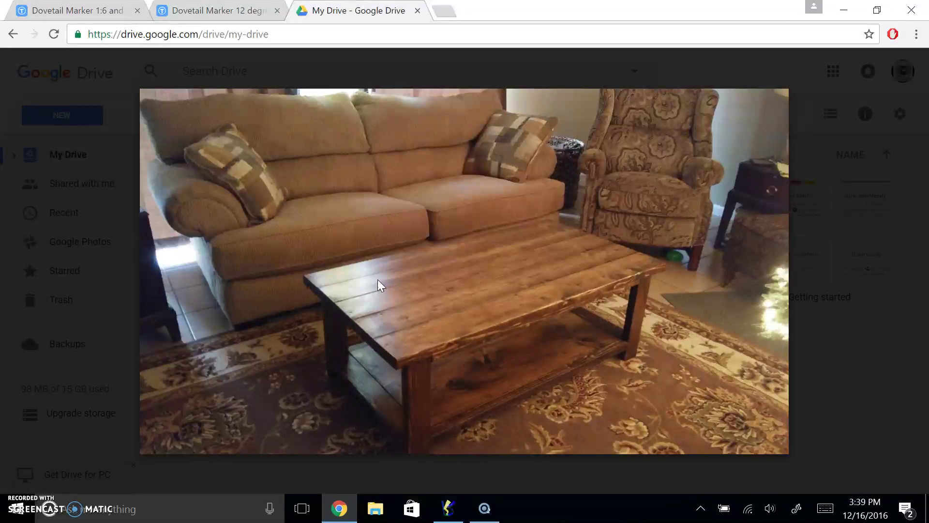
# Browse the 1:6 and 1:8 marker's gallery photos and its 3D model view.
pyautogui.click(58, 13)
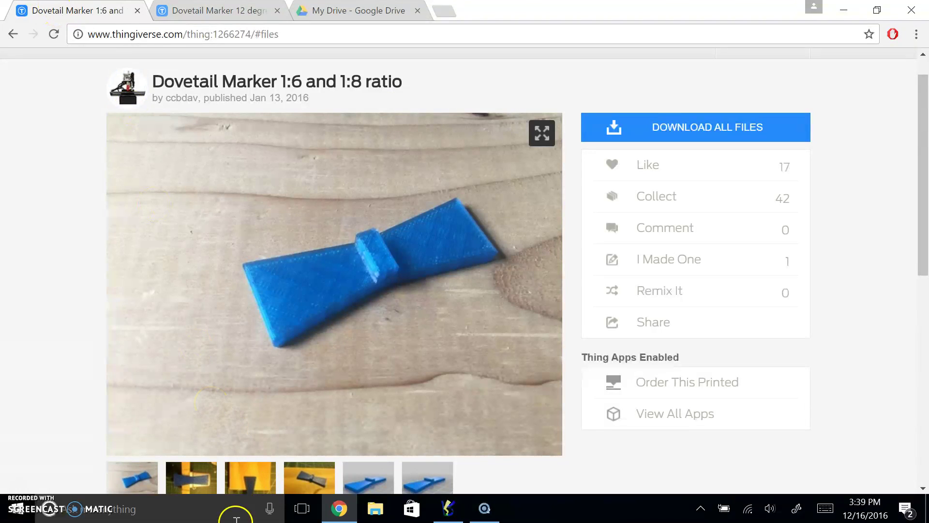
pyautogui.click(193, 479)
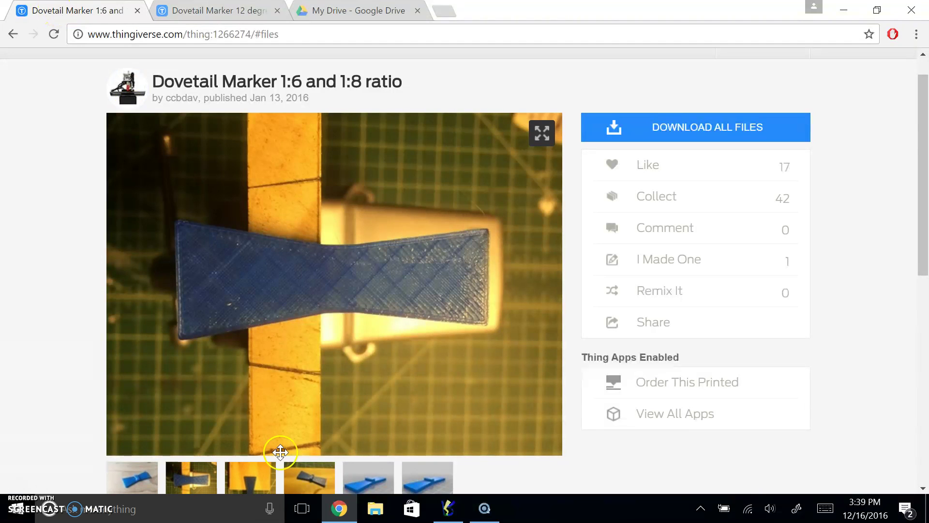
pyautogui.click(255, 479)
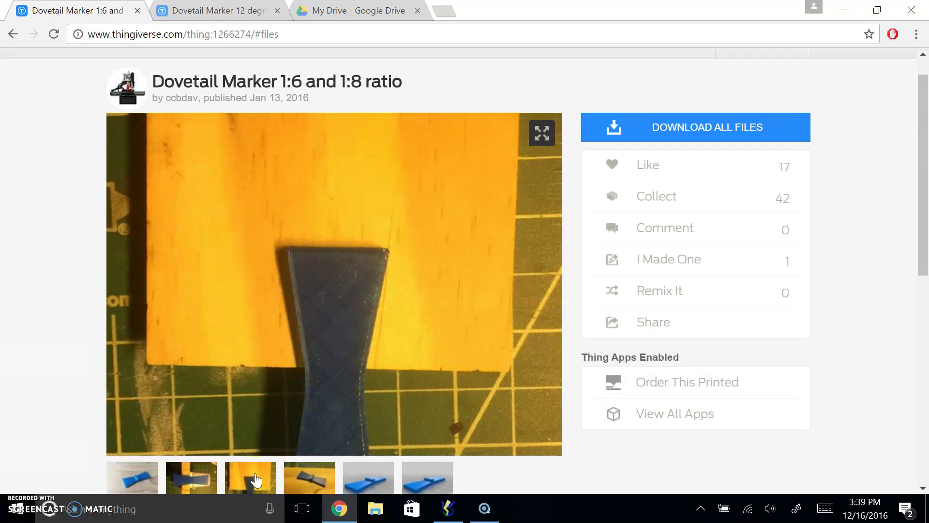
pyautogui.scroll(-1, 378, 380)
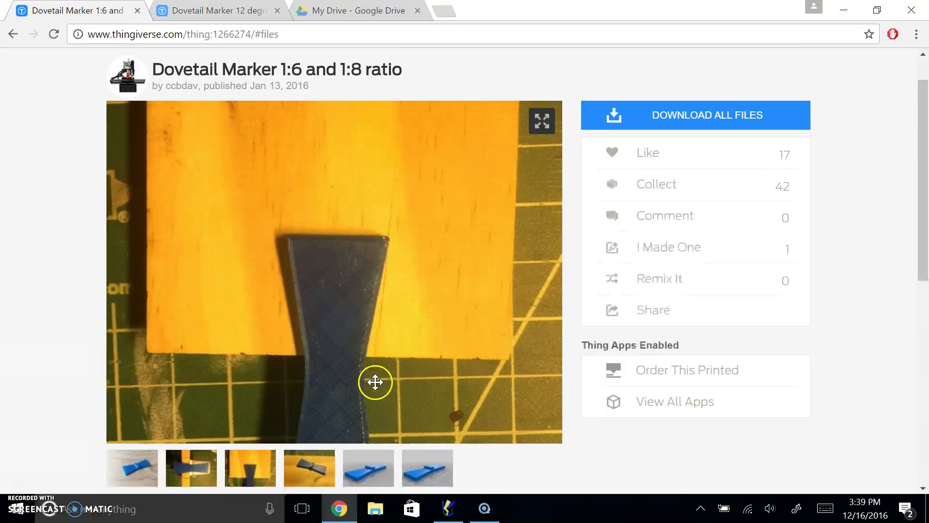
pyautogui.click(368, 438)
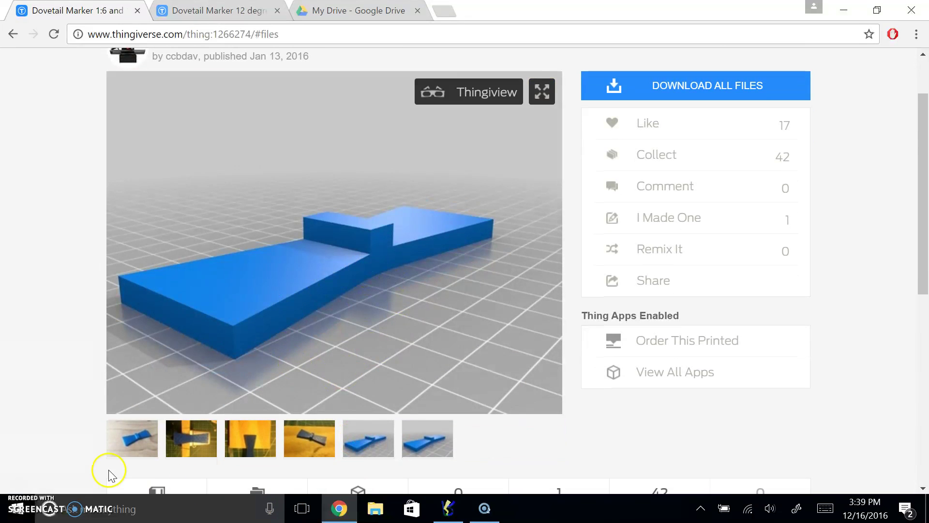
pyautogui.click(120, 451)
pyautogui.scroll(2, 121, 465)
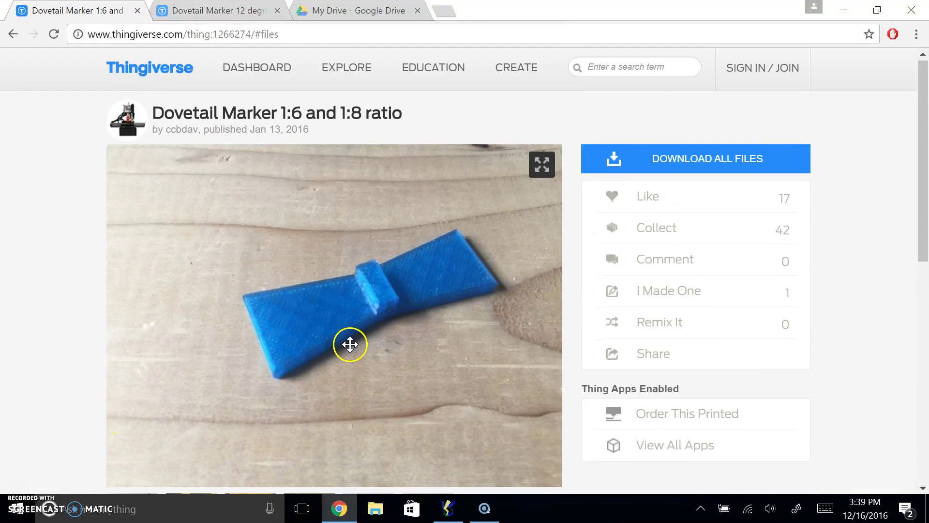
# Look over the 12 degrees dovetail marker page, then return to the 1:6 and 1:8 page.
pyautogui.click(252, 10)
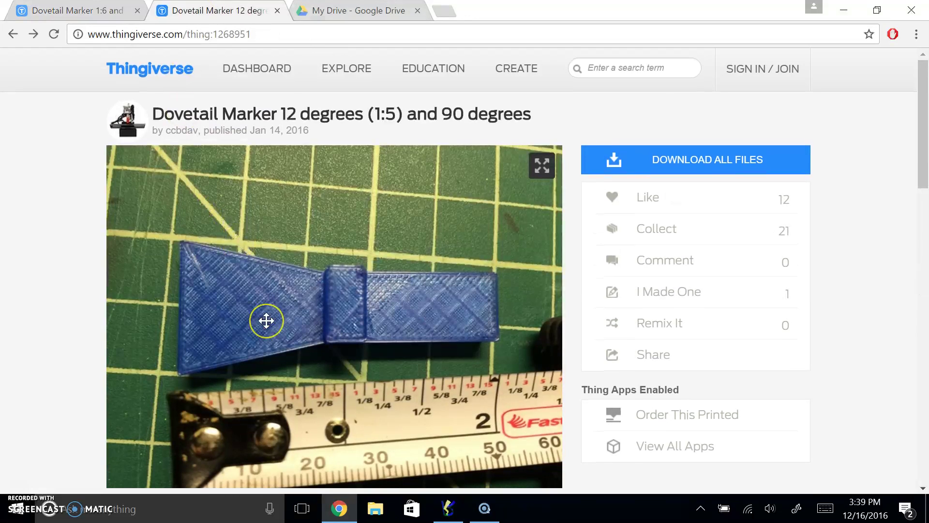
pyautogui.scroll(-1, 266, 320)
pyautogui.moveTo(266, 320)
pyautogui.mouseDown()
pyautogui.moveTo(376, 271)
pyautogui.moveTo(369, 280)
pyautogui.moveTo(384, 284)
pyautogui.moveTo(335, 359)
pyautogui.mouseUp()
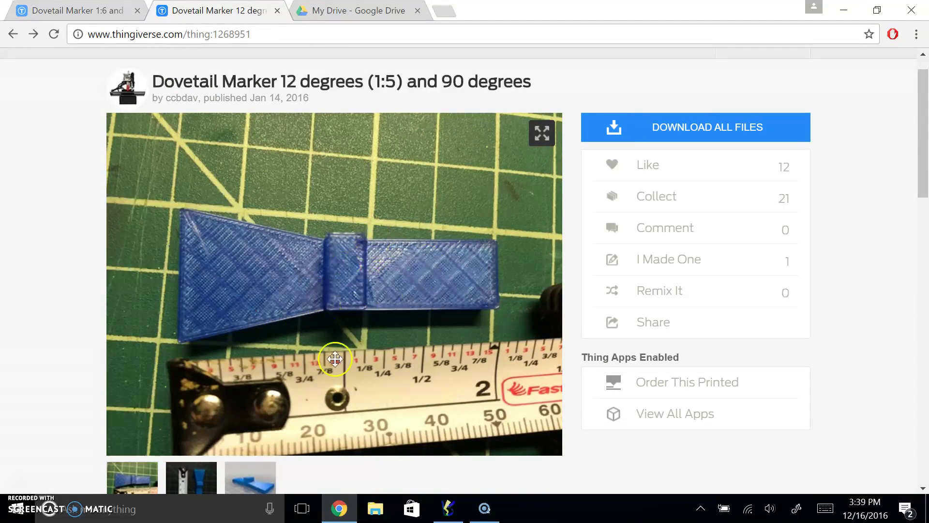
pyautogui.click(102, 12)
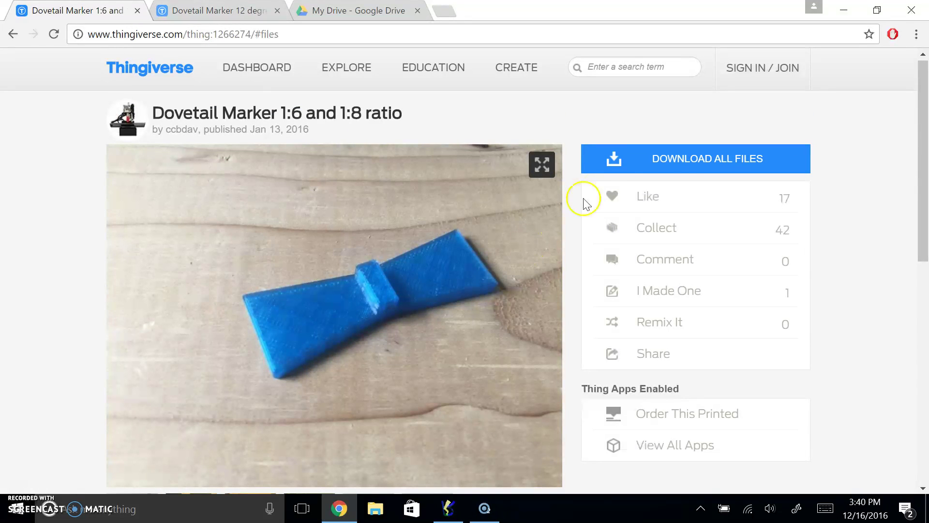
# Open the desktop STL folder, preview 12and90degreedovetail3mm.stl, then bring up its context menu.
pyautogui.click(846, 8)
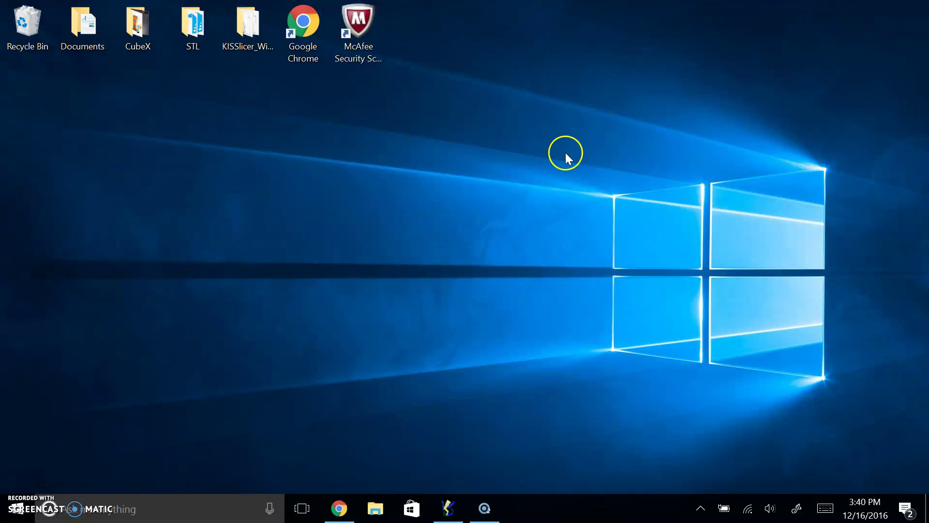
pyautogui.doubleClick(199, 38)
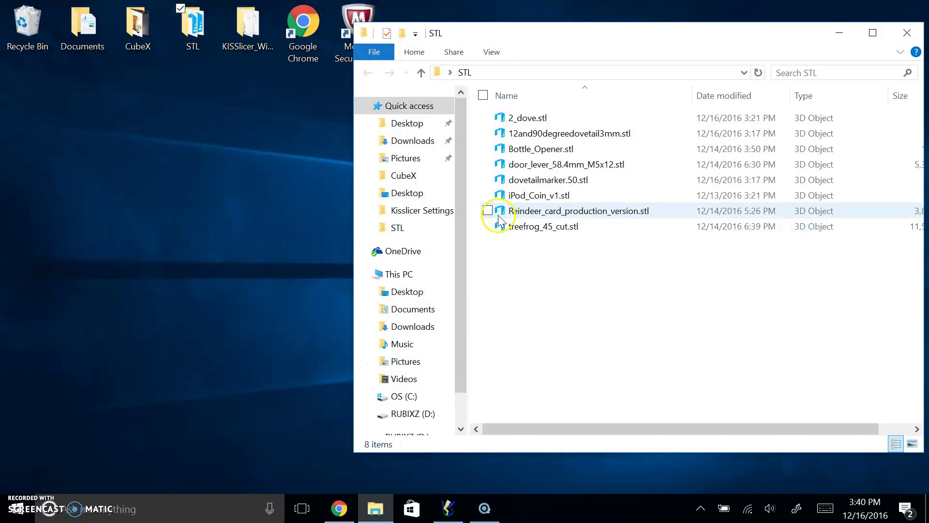
pyautogui.doubleClick(550, 135)
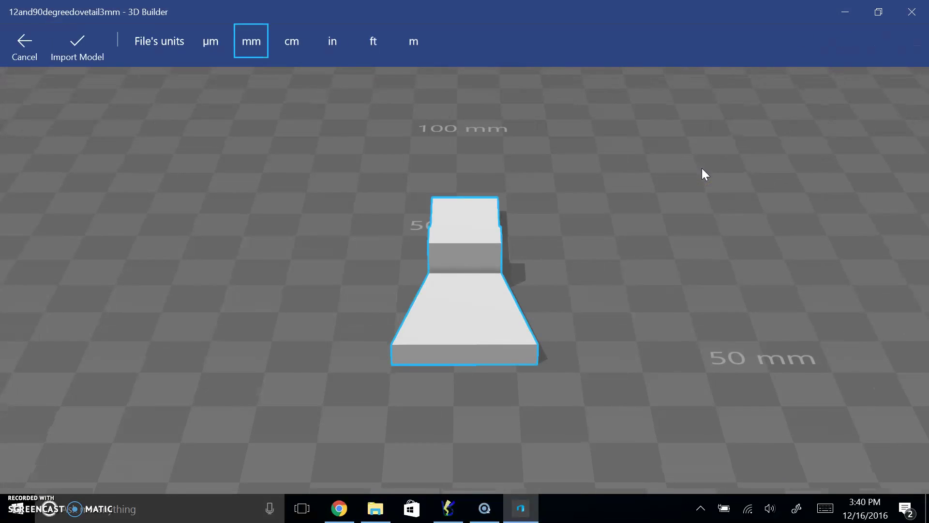
pyautogui.click(912, 11)
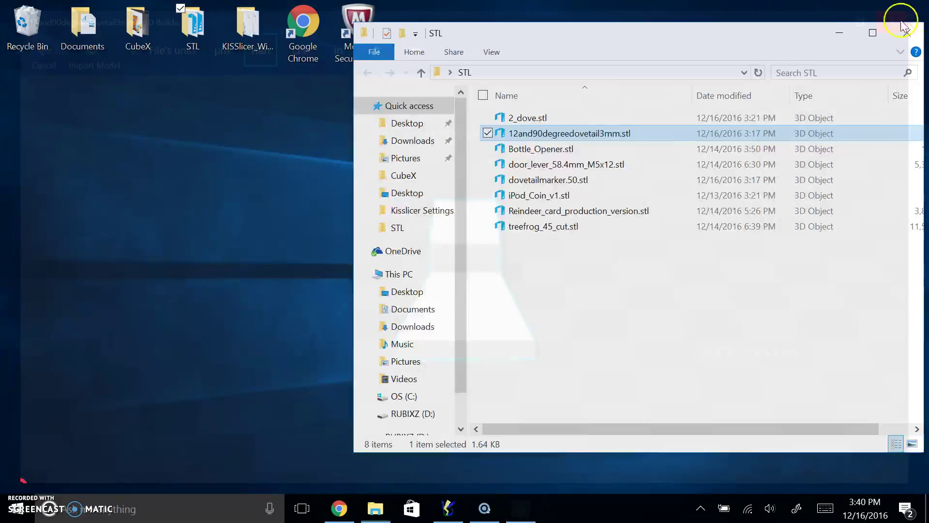
pyautogui.rightClick(532, 133)
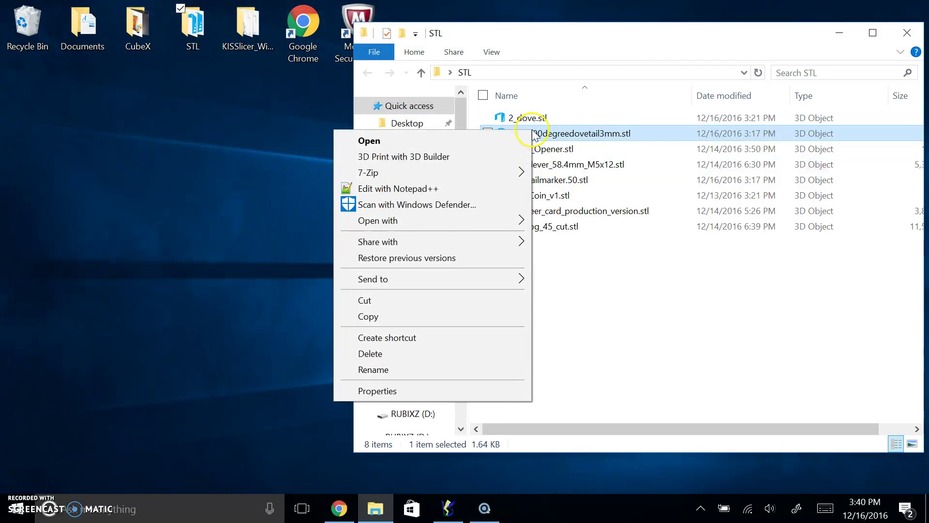
# Open 12and90degreedovetail3mm.stl in 3D Builder via Open with.
pyautogui.moveTo(410, 224)
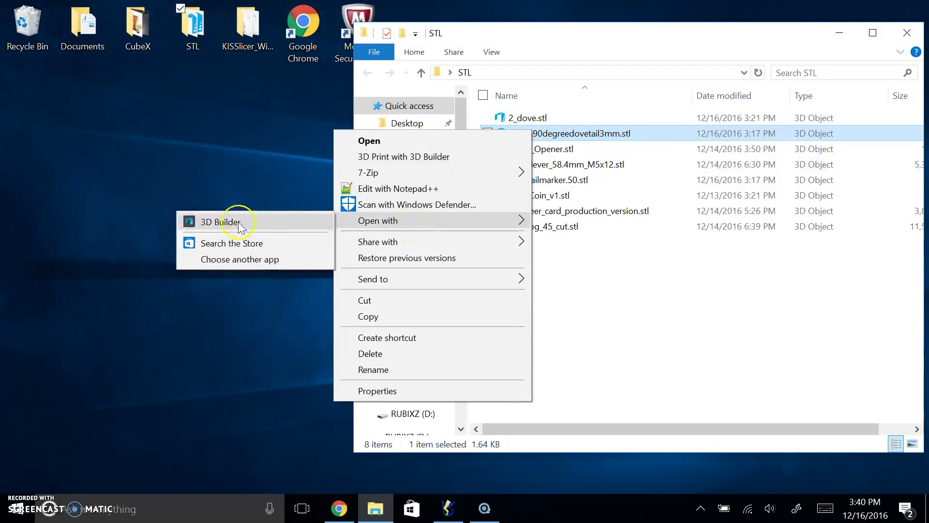
pyautogui.click(222, 224)
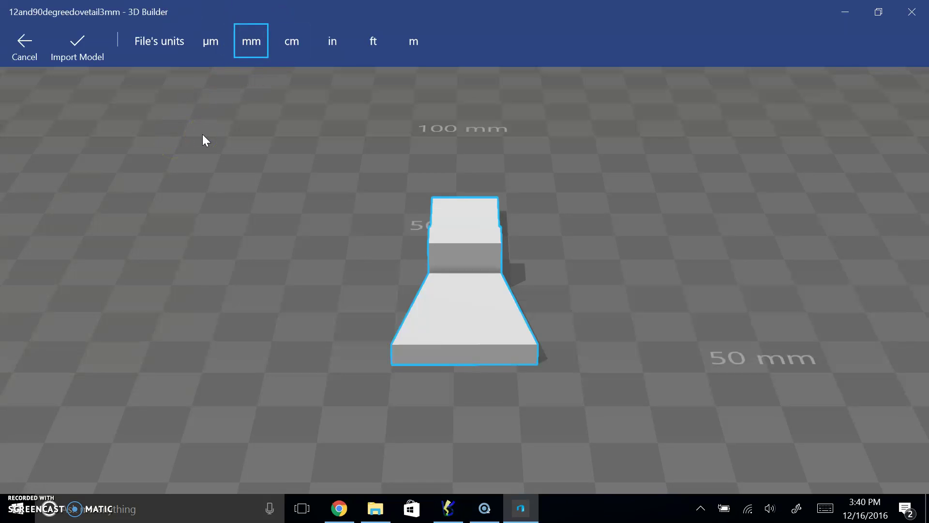
# Import 12and90degreedovetail3mm in millimetres, then browse to and open dovetailmarker.50.stl as another model.
pyautogui.click(79, 46)
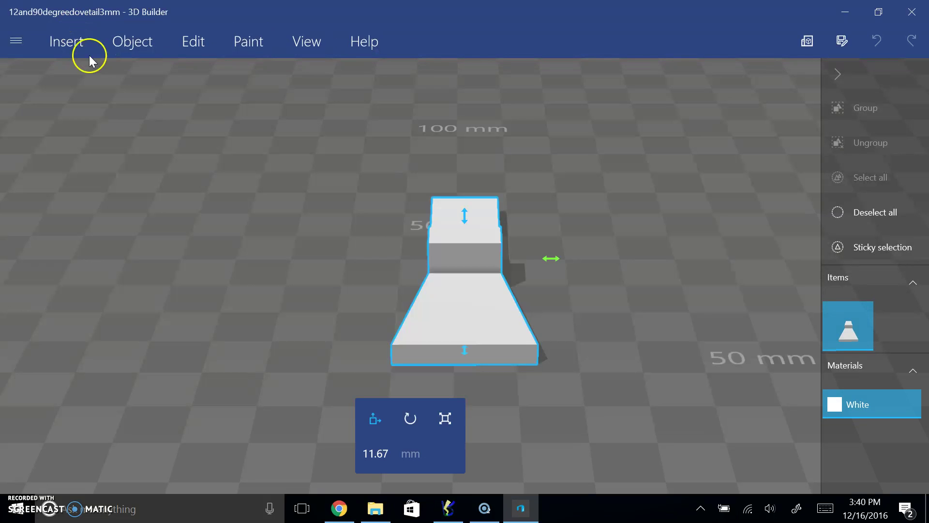
pyautogui.moveTo(444, 255); pyautogui.dragTo(542, 271, button='right')
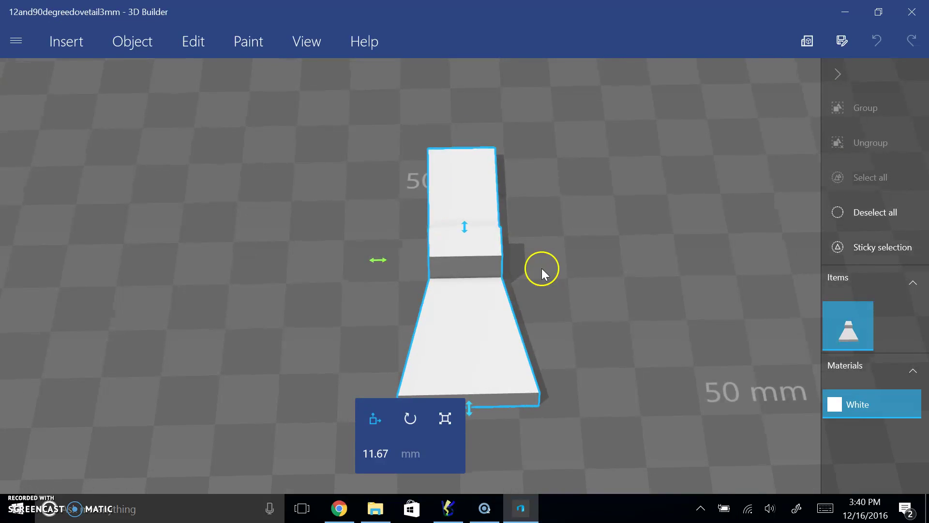
pyautogui.click(75, 46)
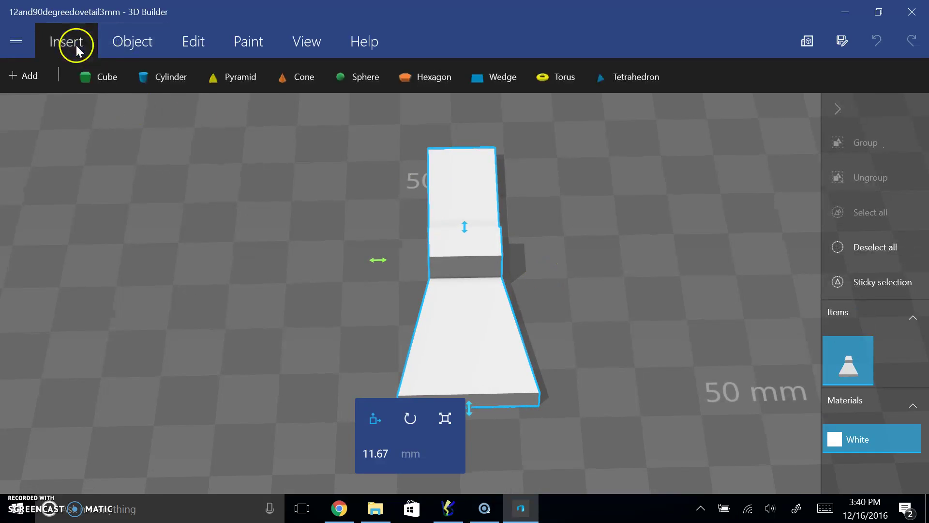
pyautogui.click(130, 43)
pyautogui.click(56, 34)
pyautogui.click(28, 76)
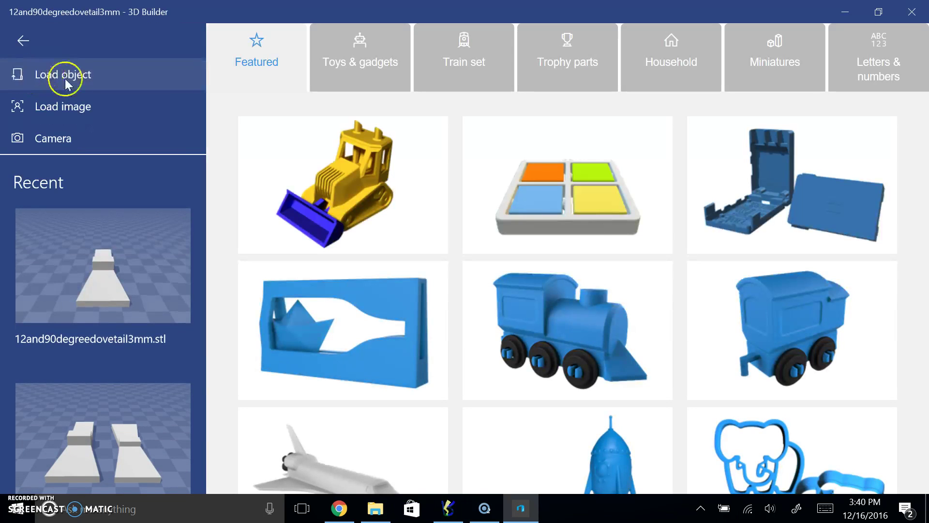
pyautogui.click(66, 80)
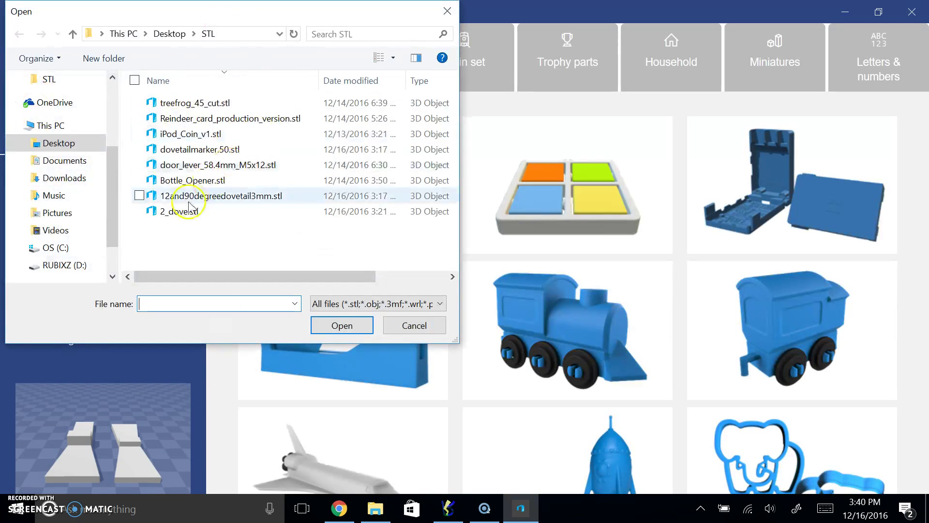
pyautogui.doubleClick(248, 150)
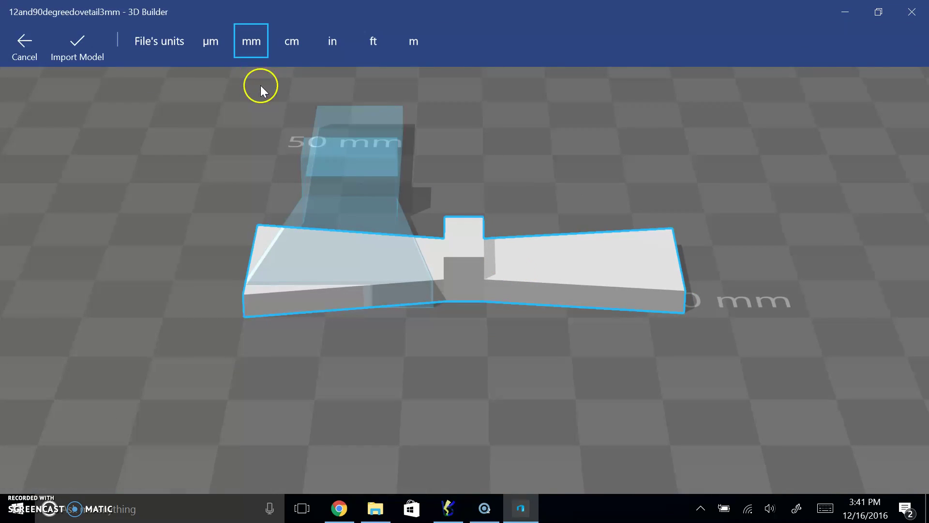
# Import dovetailmarker.50, slide it aside and rotate it 90 degrees.
pyautogui.click(79, 48)
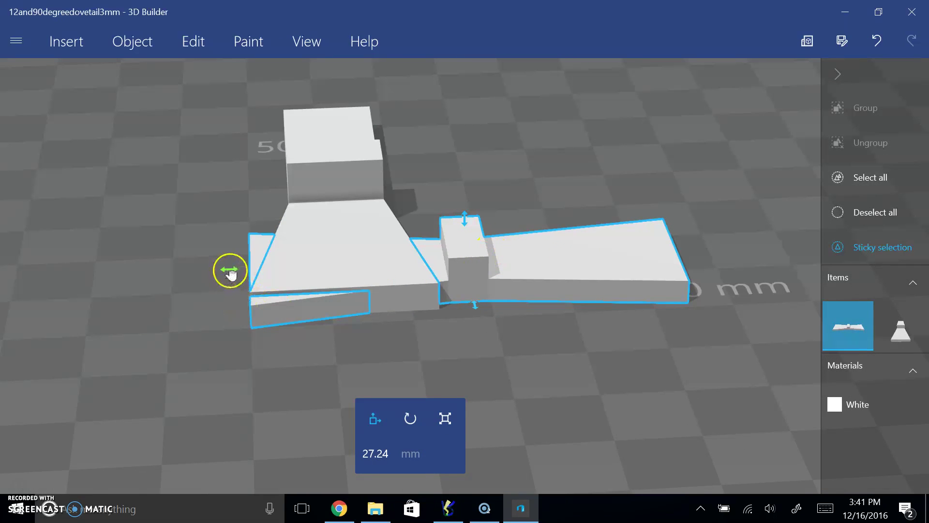
pyautogui.moveTo(230, 270); pyautogui.dragTo(431, 261)
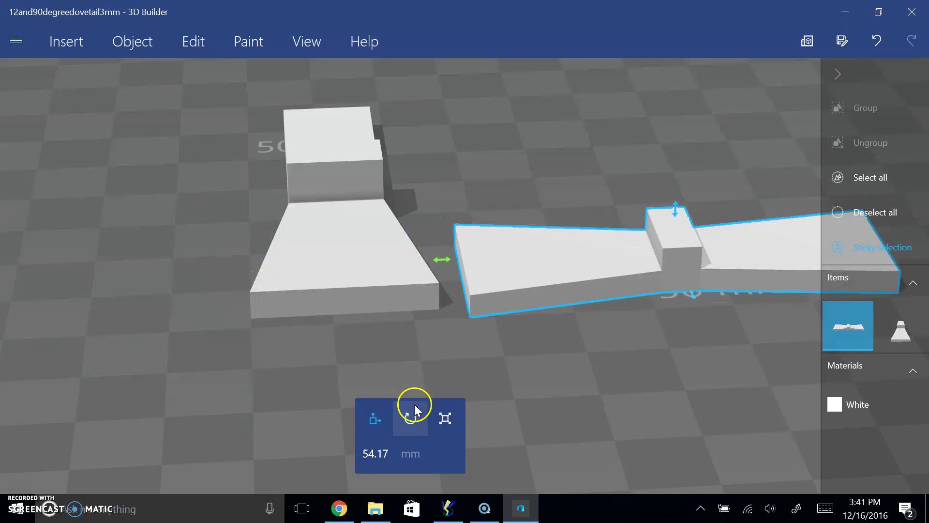
pyautogui.click(414, 441)
pyautogui.click(375, 452)
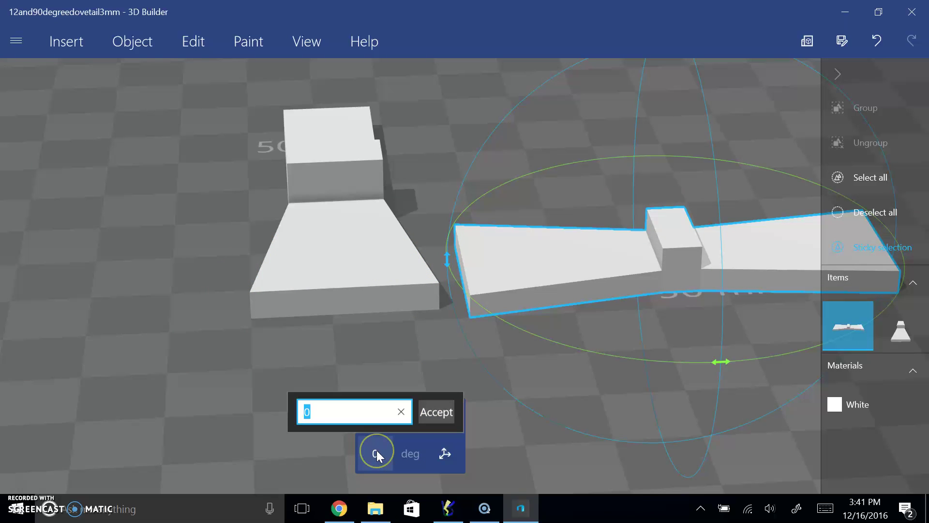
pyautogui.write('90')
pyautogui.press('Return')
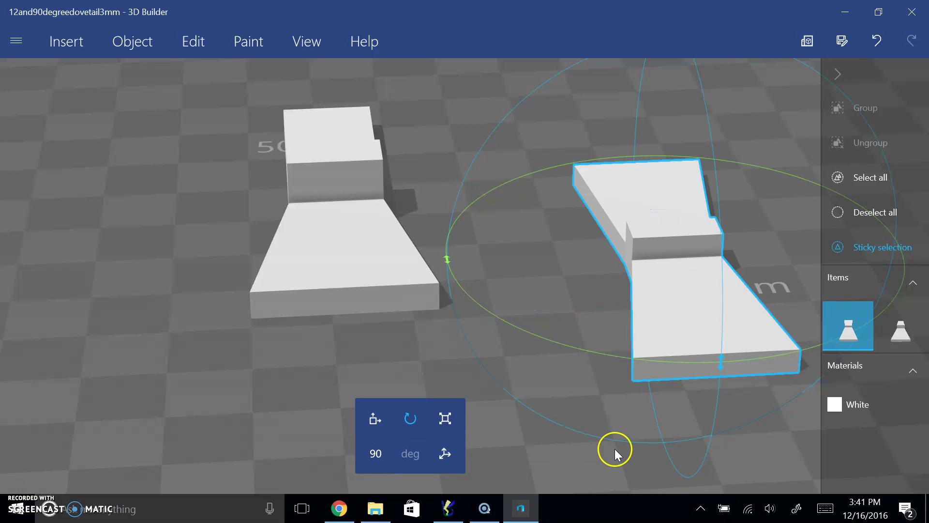
# Move the rotated marker right beside the 12and90degreedovetail3mm piece, parallel to it.
pyautogui.click(374, 418)
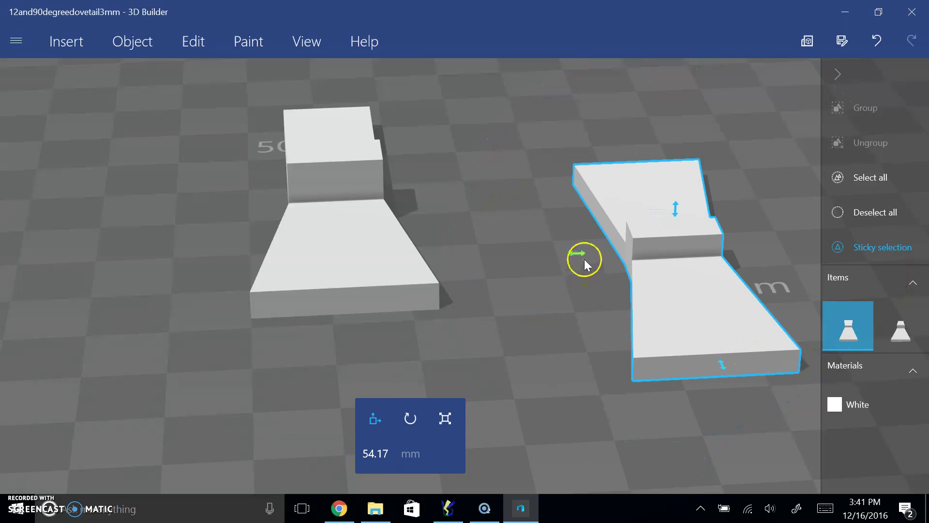
pyautogui.moveTo(719, 373); pyautogui.dragTo(634, 286)
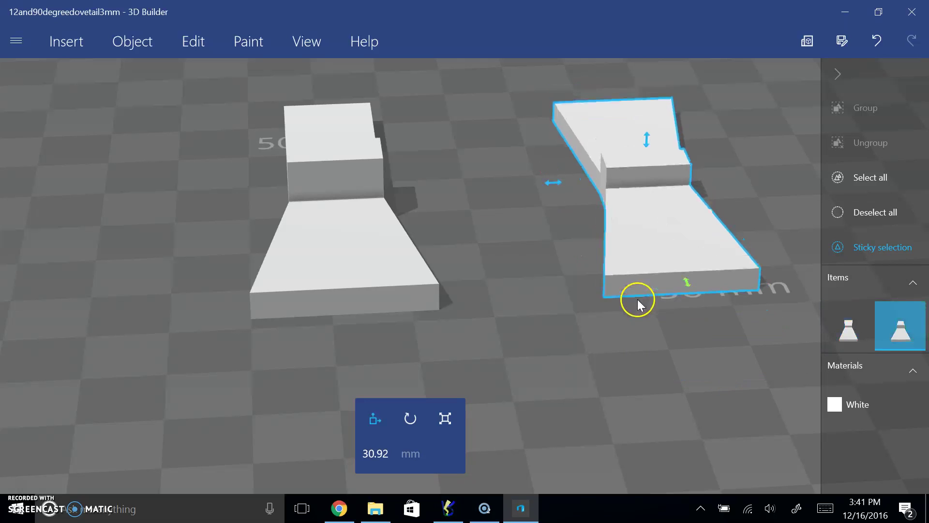
pyautogui.moveTo(552, 182); pyautogui.dragTo(420, 217)
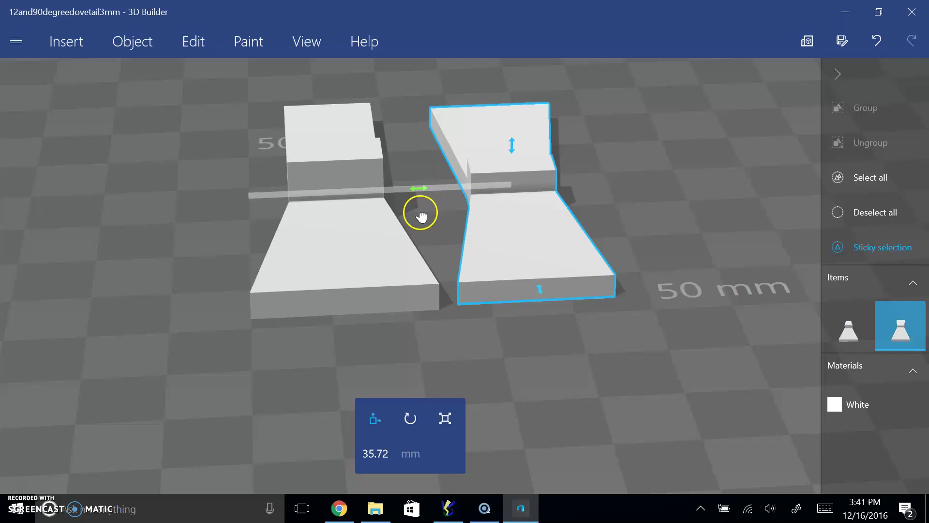
pyautogui.moveTo(636, 168); pyautogui.dragTo(597, 189)
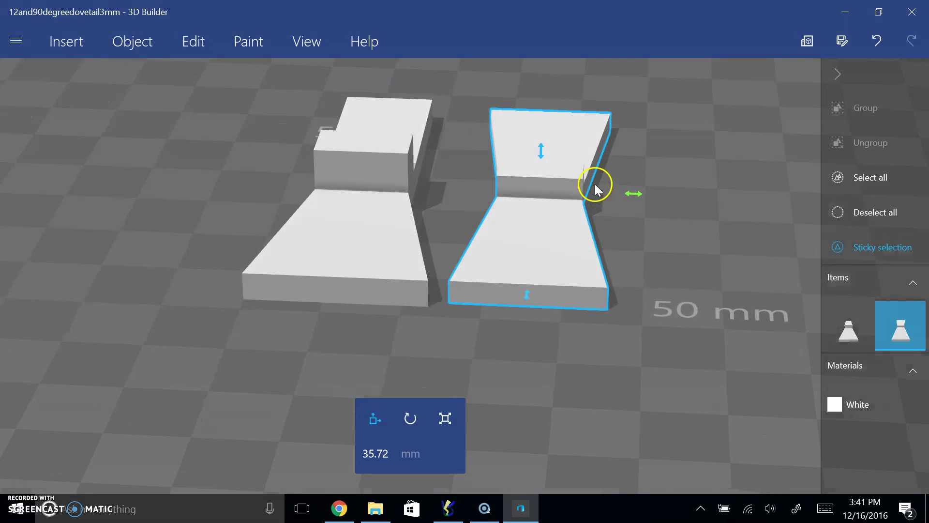
# Save the two-piece scene as STL file Dove_2.0, accepting the format warning.
pyautogui.click(852, 47)
pyautogui.click(177, 286)
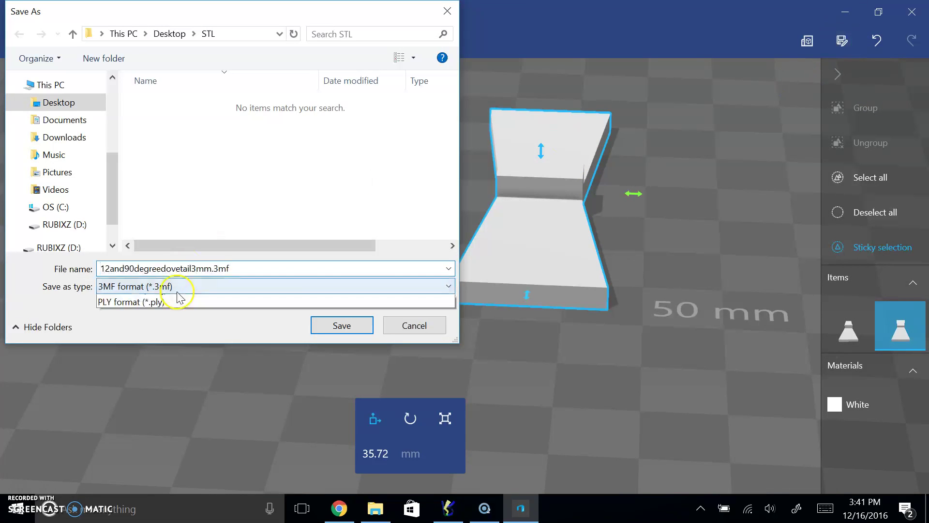
pyautogui.click(166, 313)
pyautogui.doubleClick(250, 267)
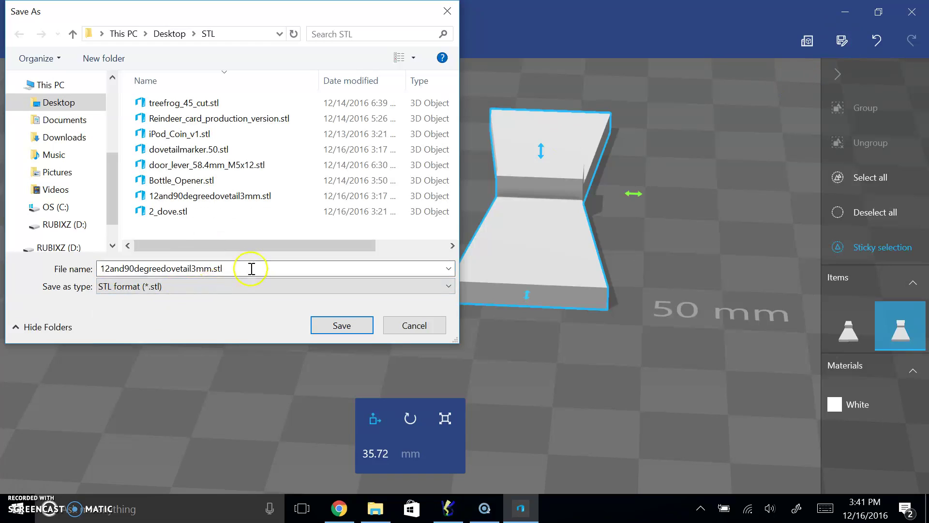
pyautogui.write('Dov')
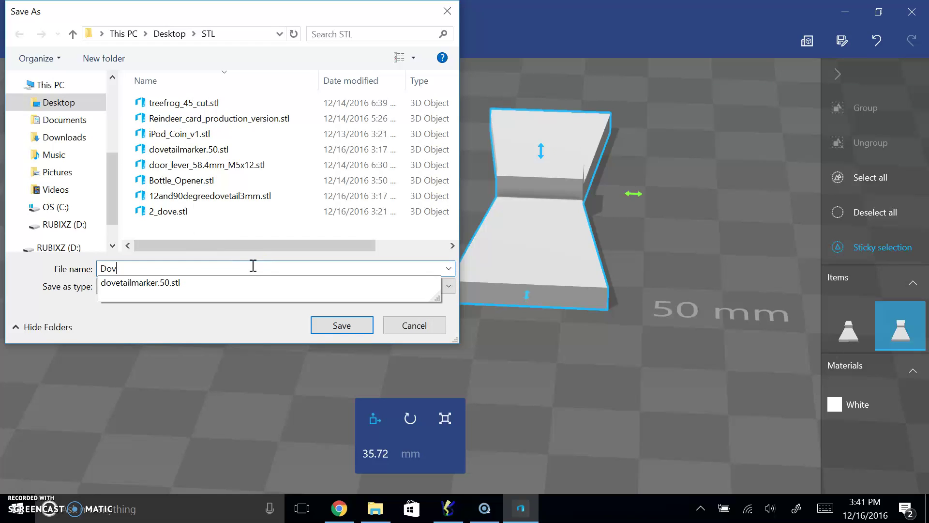
pyautogui.write('e_2.0')
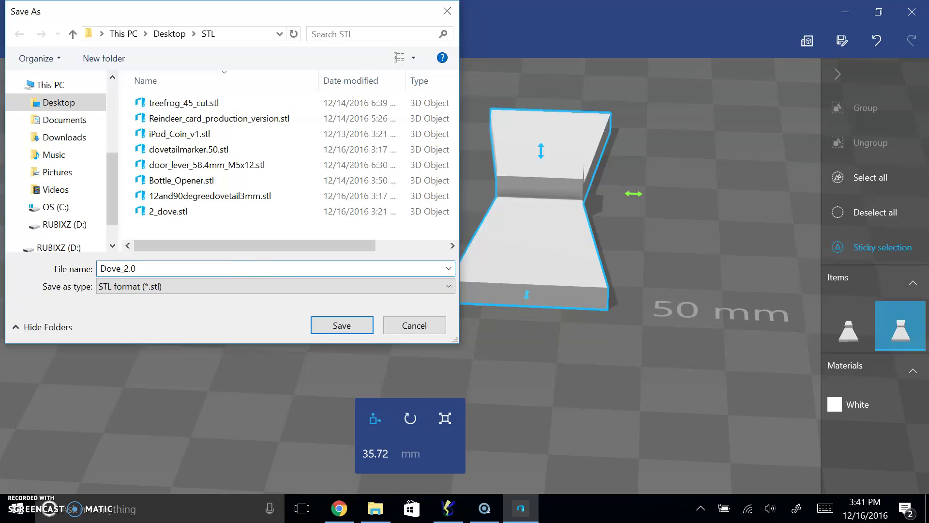
pyautogui.click(342, 333)
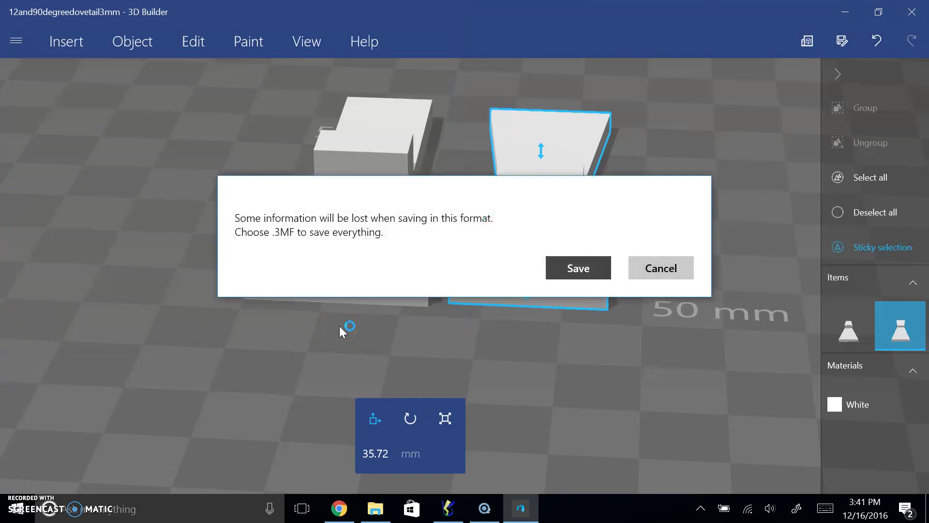
pyautogui.click(564, 269)
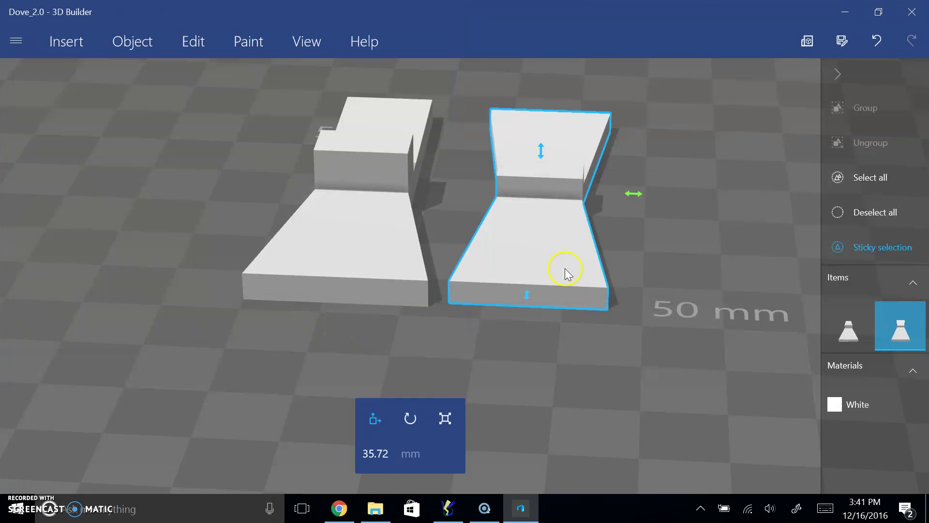
# Remove the old 2_dove model from the KISSlicer bed.
pyautogui.click(448, 508)
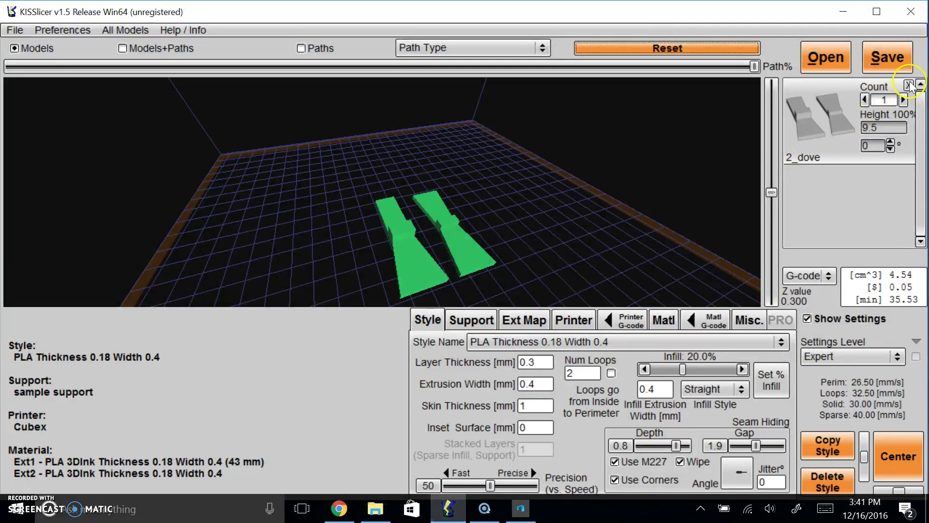
pyautogui.click(908, 87)
pyautogui.click(909, 88)
# Load Dove_2.0.stl from Desktop > STL onto the bed.
pyautogui.click(343, 106)
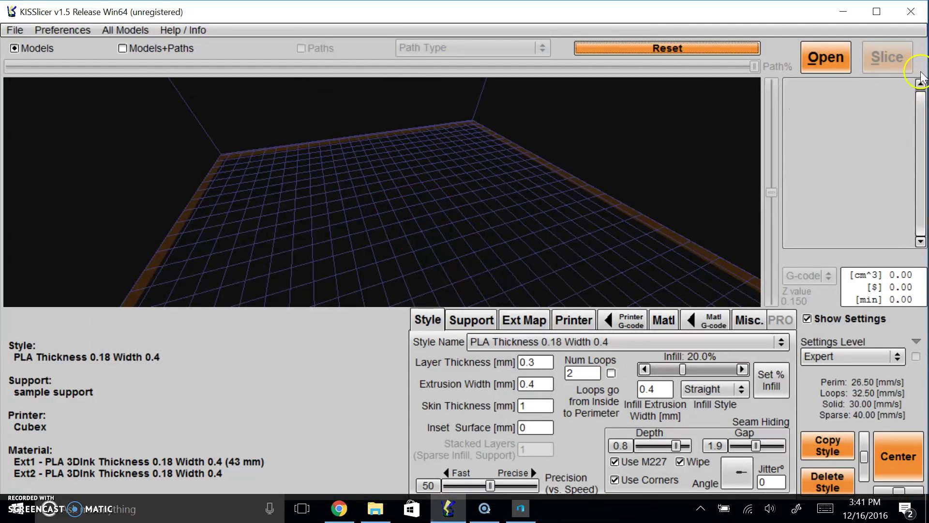
pyautogui.click(825, 58)
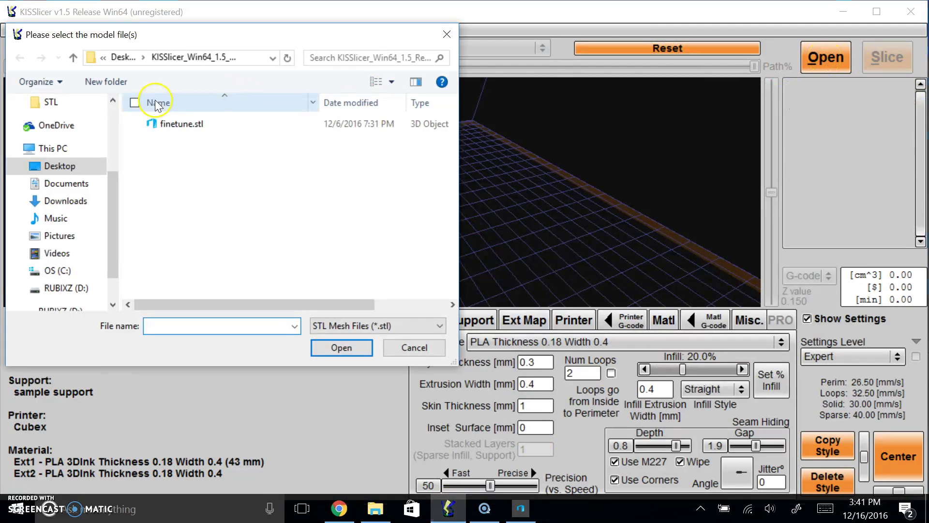
pyautogui.click(54, 148)
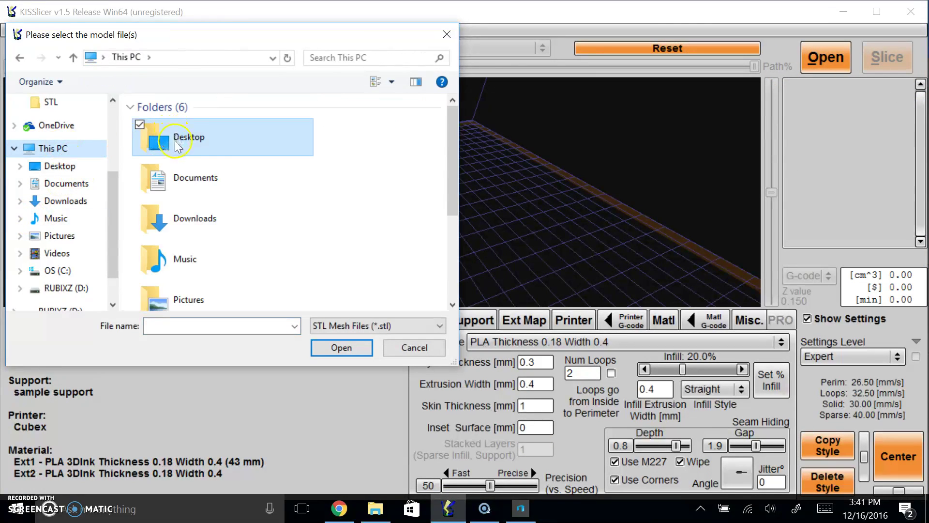
pyautogui.doubleClick(176, 140)
pyautogui.doubleClick(176, 169)
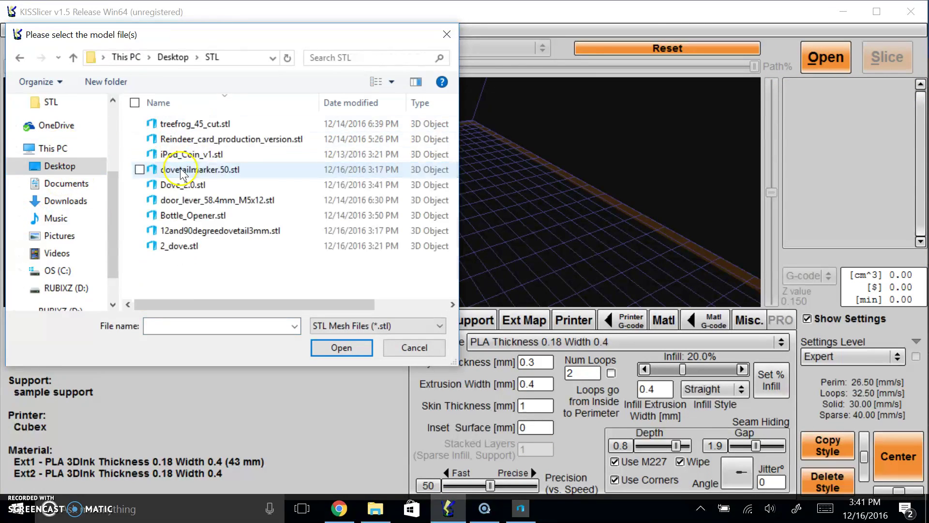
pyautogui.click(326, 103)
pyautogui.doubleClick(223, 123)
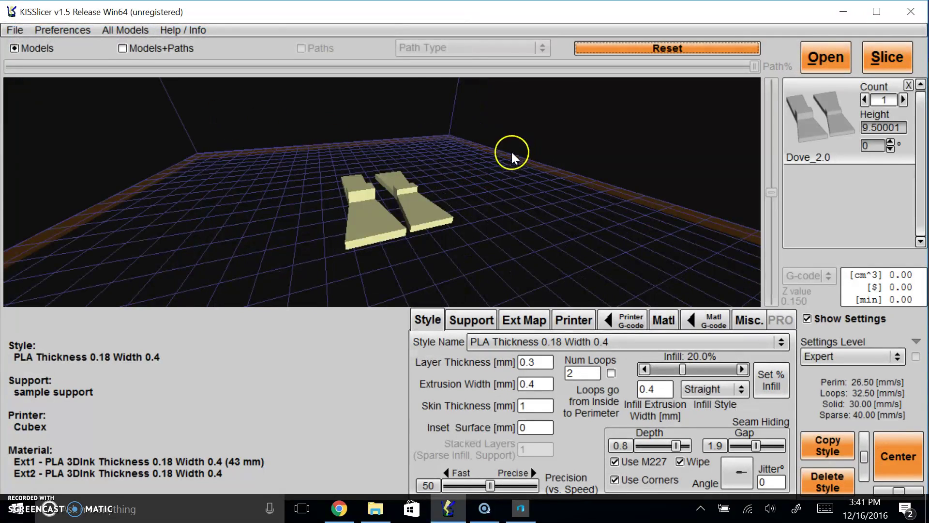
# Orbit the bed view to inspect the two Dove_2.0 pieces from above and end-on.
pyautogui.moveTo(512, 152); pyautogui.dragTo(356, 122)
pyautogui.moveTo(320, 213); pyautogui.dragTo(498, 269)
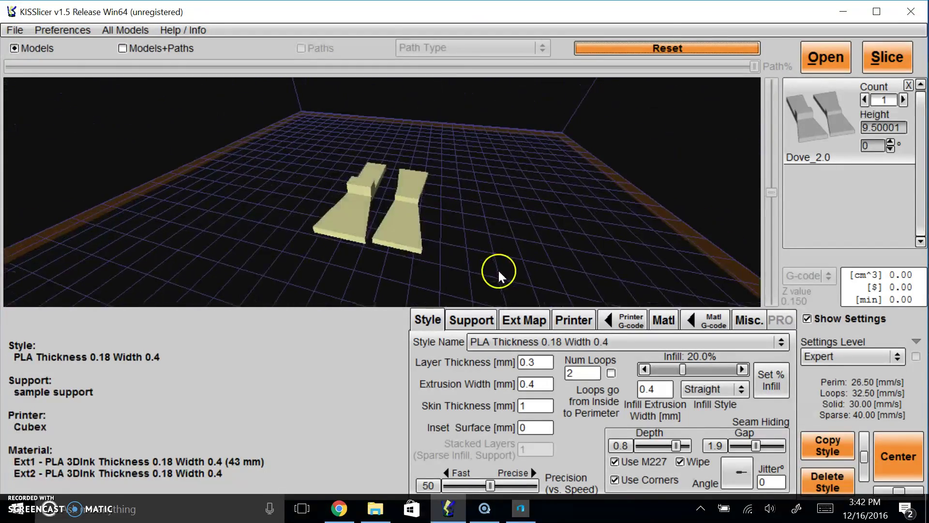
pyautogui.moveTo(367, 195); pyautogui.dragTo(375, 216)
# Show the Ext Map settings (both extruders PLA 3DInk, 0.18 thickness, 0.4 width) and orbit further.
pyautogui.click(527, 320)
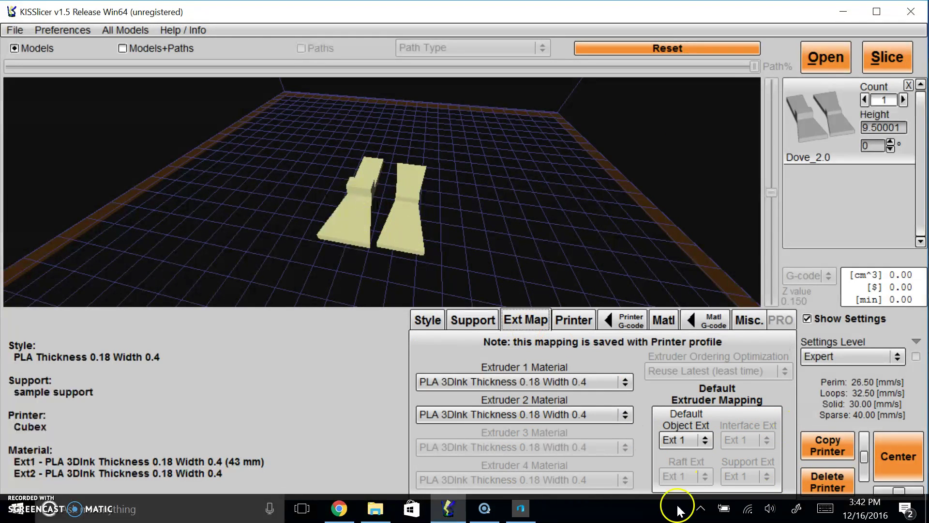
pyautogui.moveTo(408, 243); pyautogui.dragTo(573, 242)
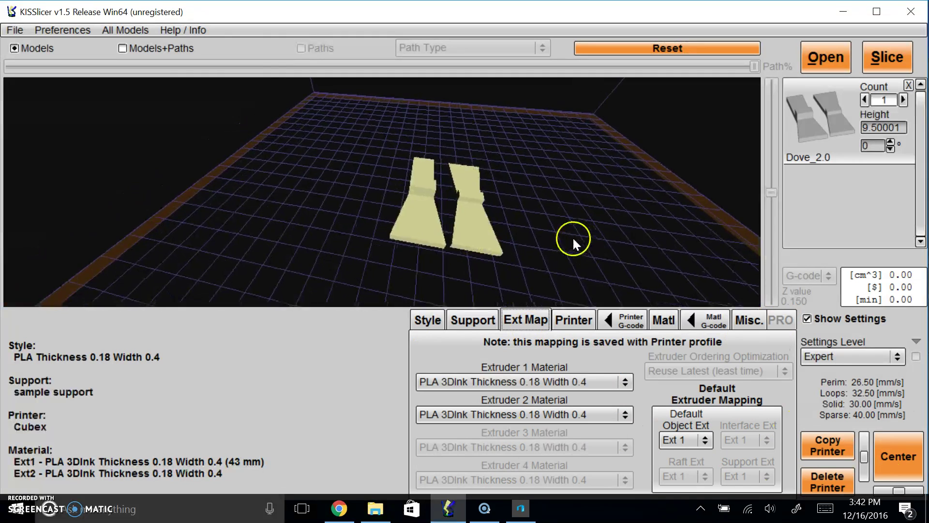
pyautogui.moveTo(376, 256); pyautogui.dragTo(540, 240)
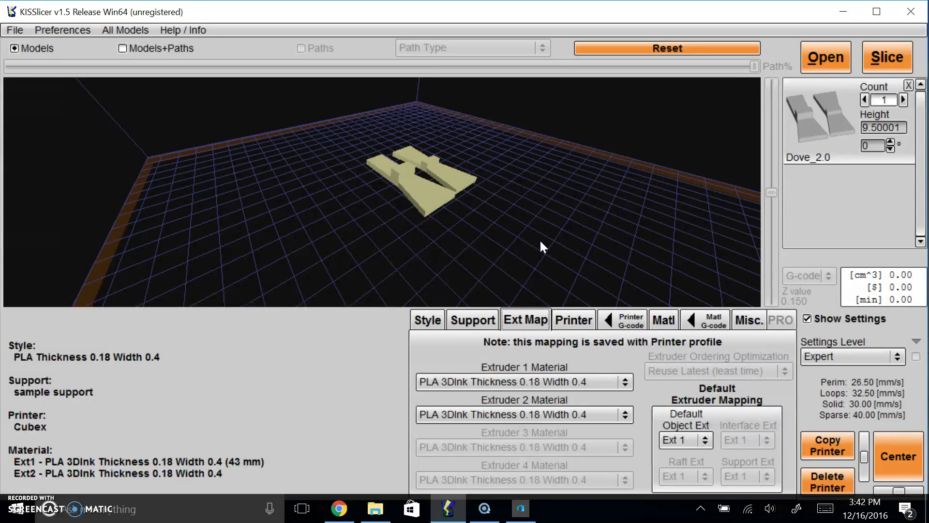
pyautogui.click(15, 437)
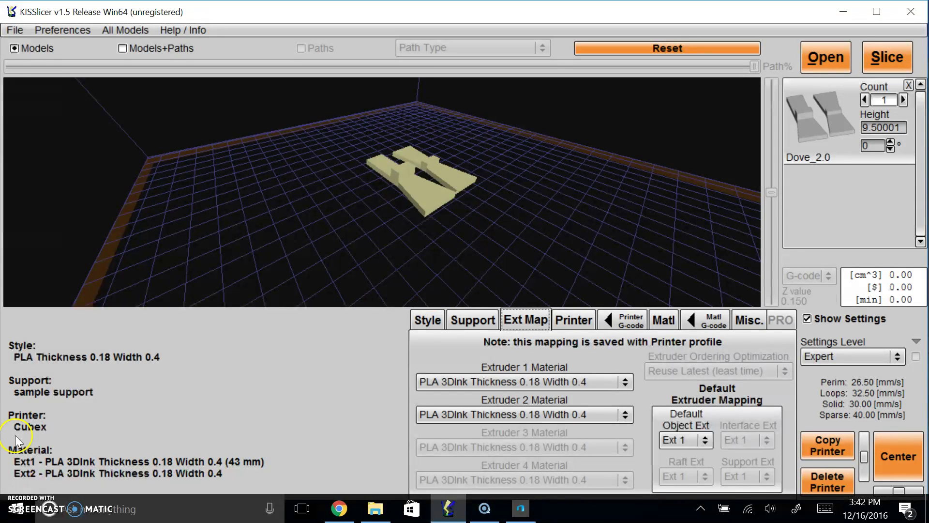